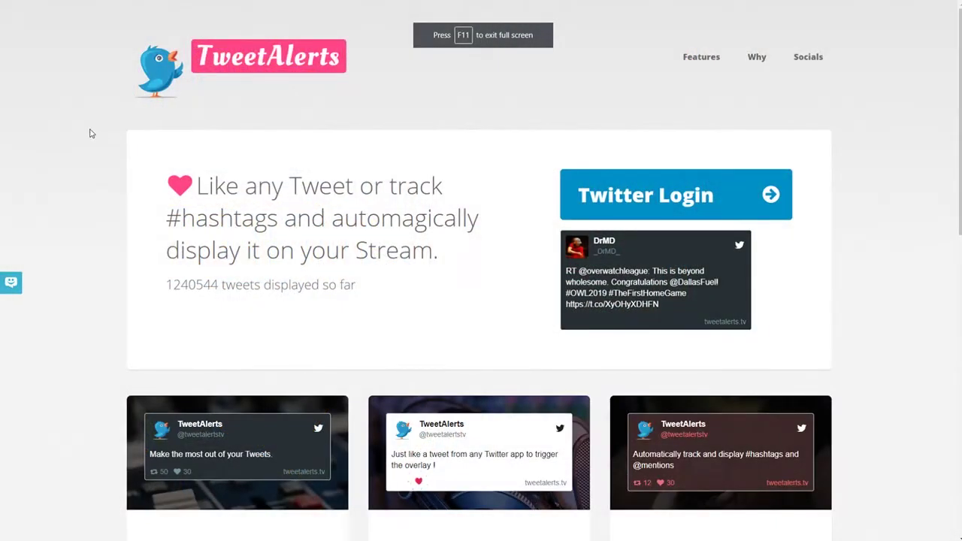
Review the TweetAlerts landing page features and sign in with Twitter
scroll(65, 143, "down", 5)
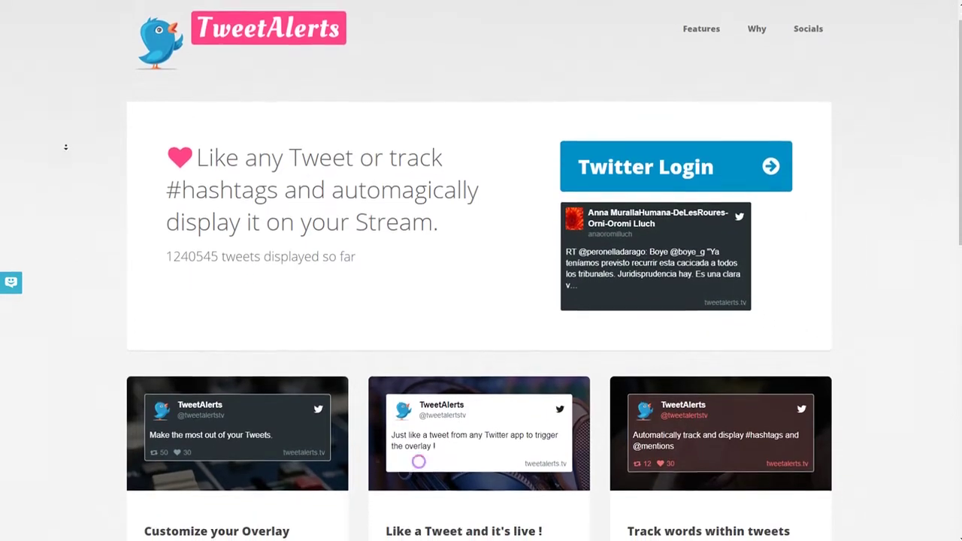
scroll(67, 147, "down", 5)
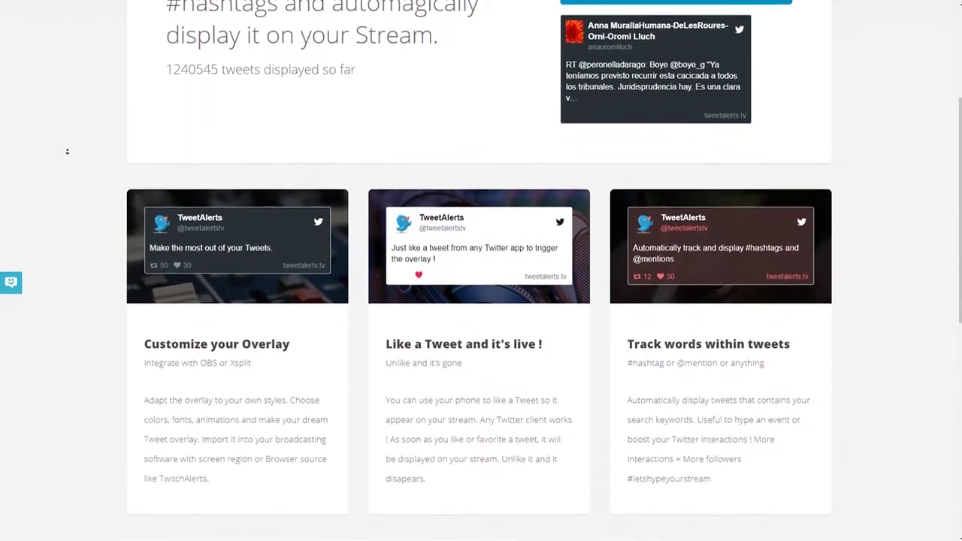
scroll(66, 151, "down", 3)
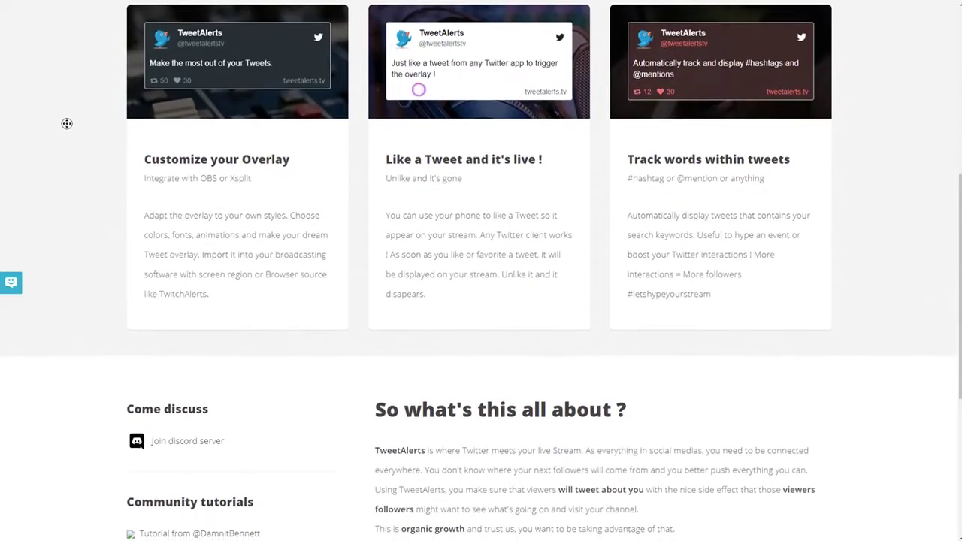
scroll(67, 107, "up", 5)
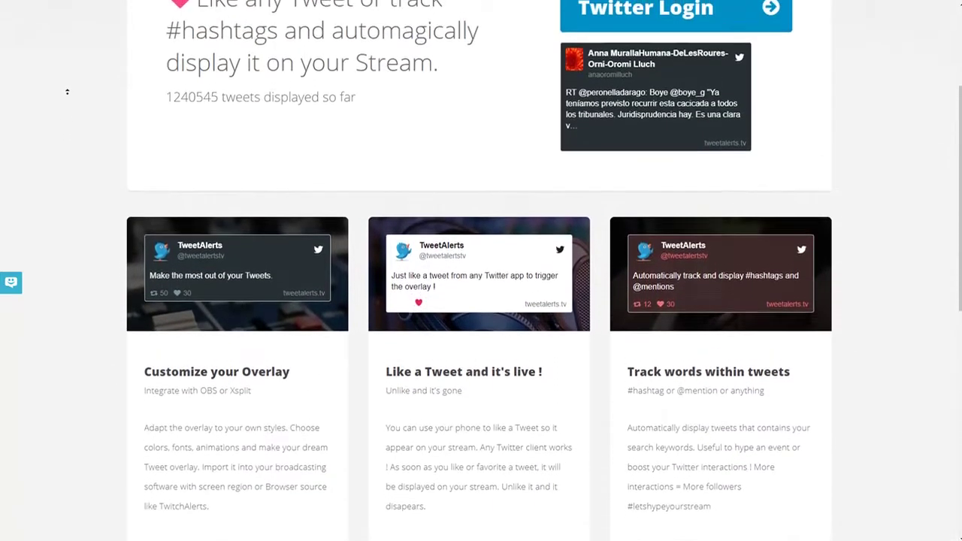
scroll(67, 92, "up", 2)
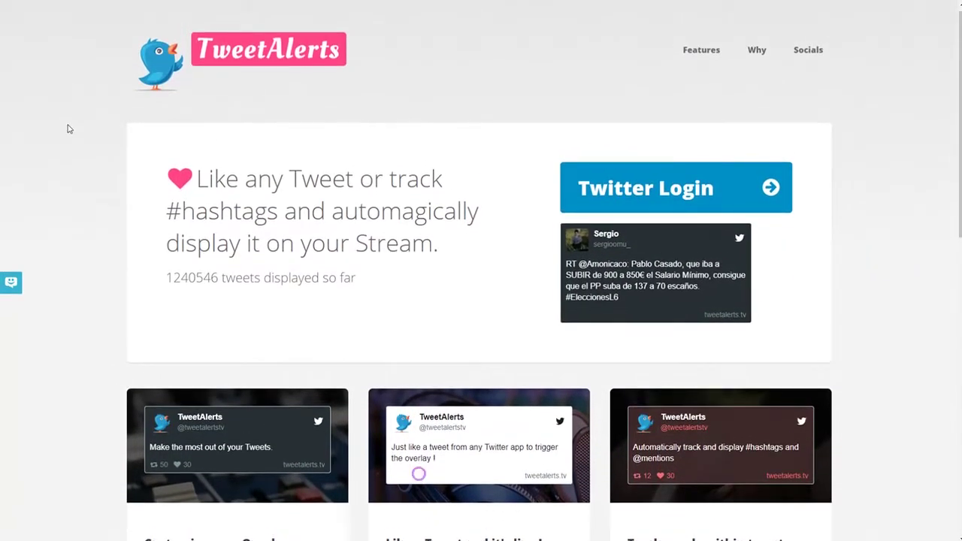
left_click(596, 178)
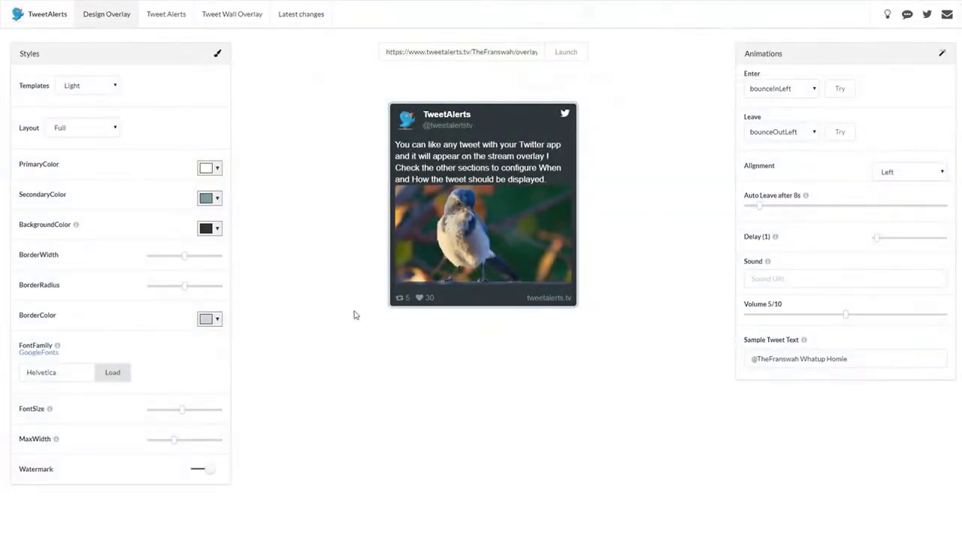
Copy the tweet overlay's URL from the overlay design page
left_click(421, 53)
right_click(421, 53)
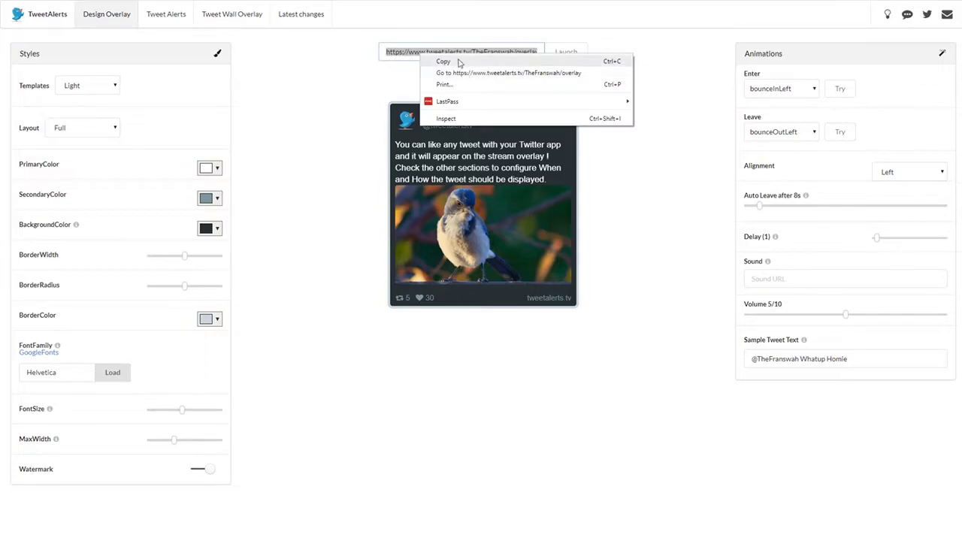
left_click(455, 60)
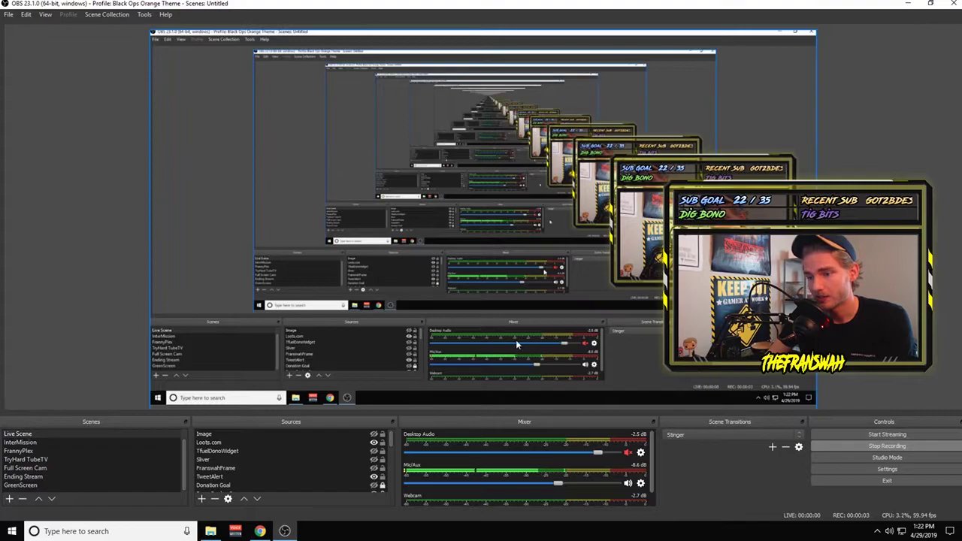
In OBS, add a Browser source to the Live Scene using the copied overlay URL and nudge the TweetAlert source in the preview
left_click(202, 499)
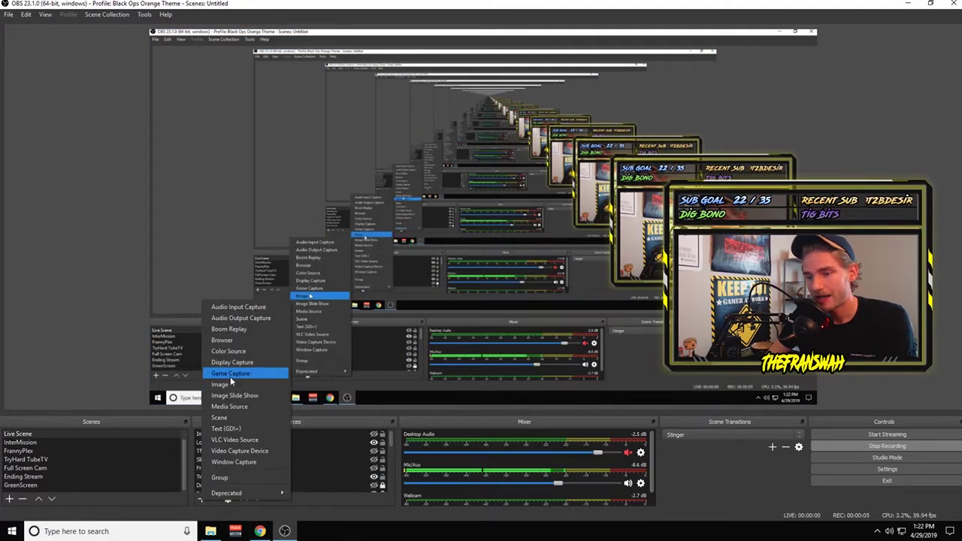
left_click(229, 342)
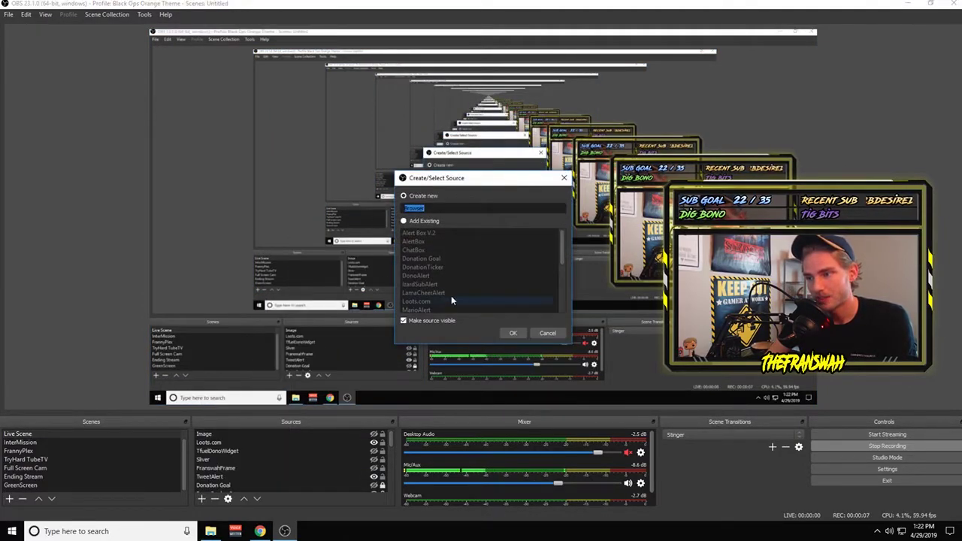
key("Return")
key("ctrl+a")
key("ctrl+v")
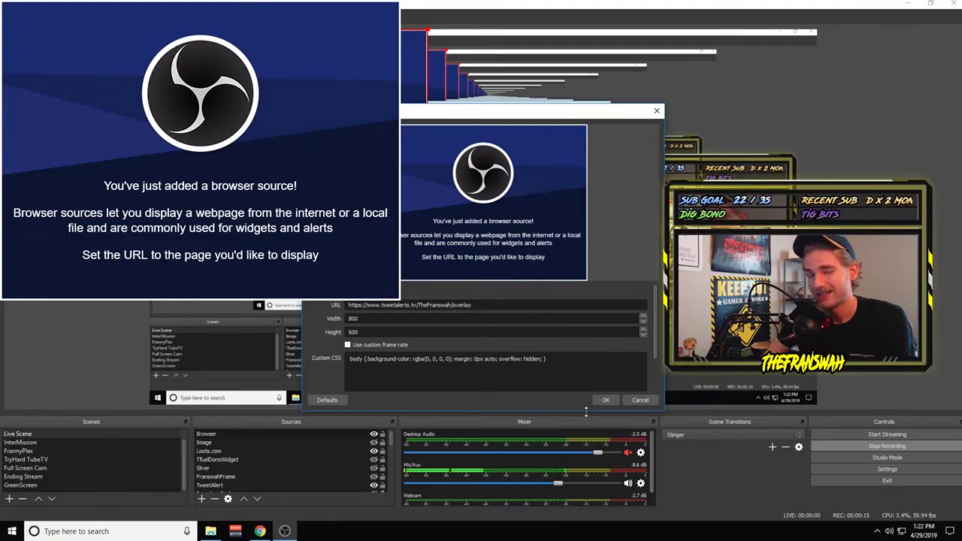
left_click(606, 401)
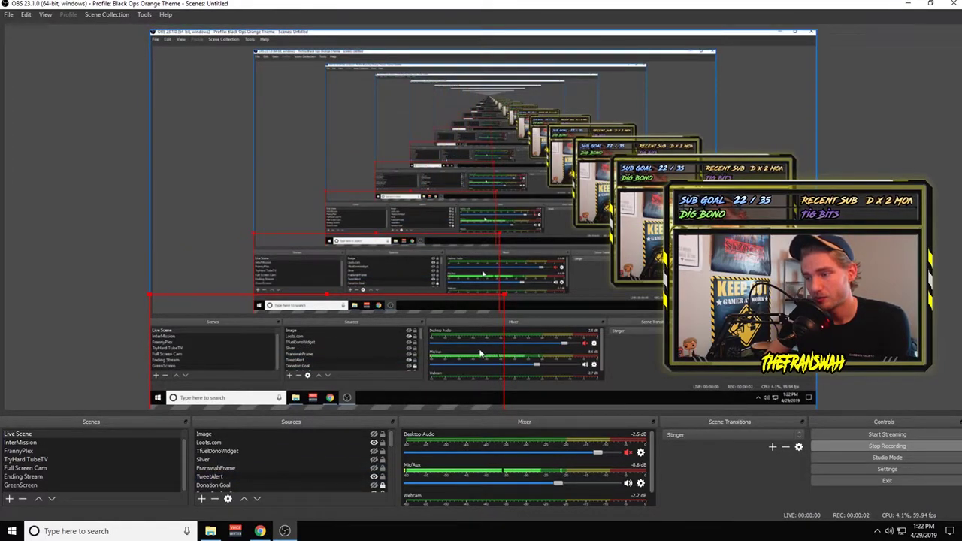
mouse_move(449, 371)
left_mouse_down()
mouse_move(452, 349)
mouse_move(450, 364)
left_mouse_up()
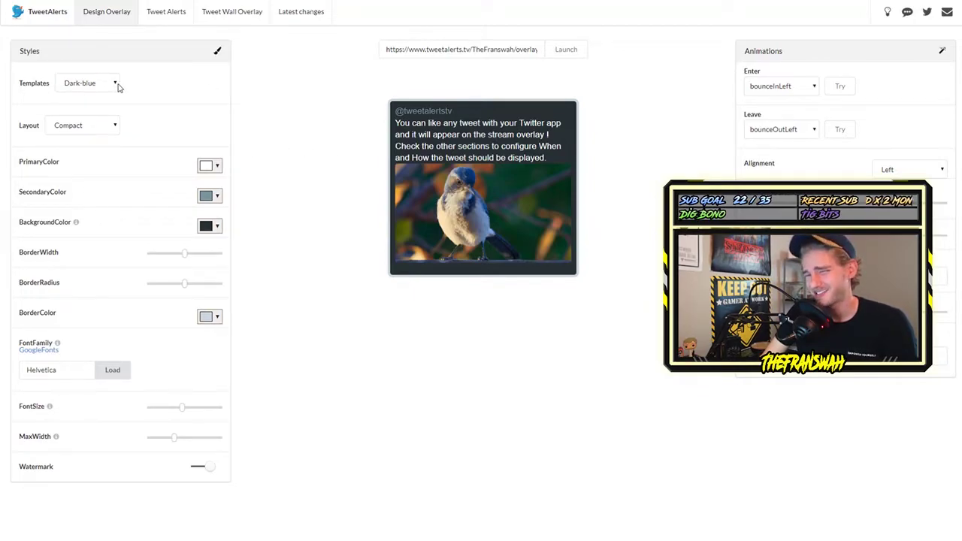
Try the Light, Dark and Minimal templates on the tweet overlay in TweetAlerts and return to Dark-blue
left_click(117, 87)
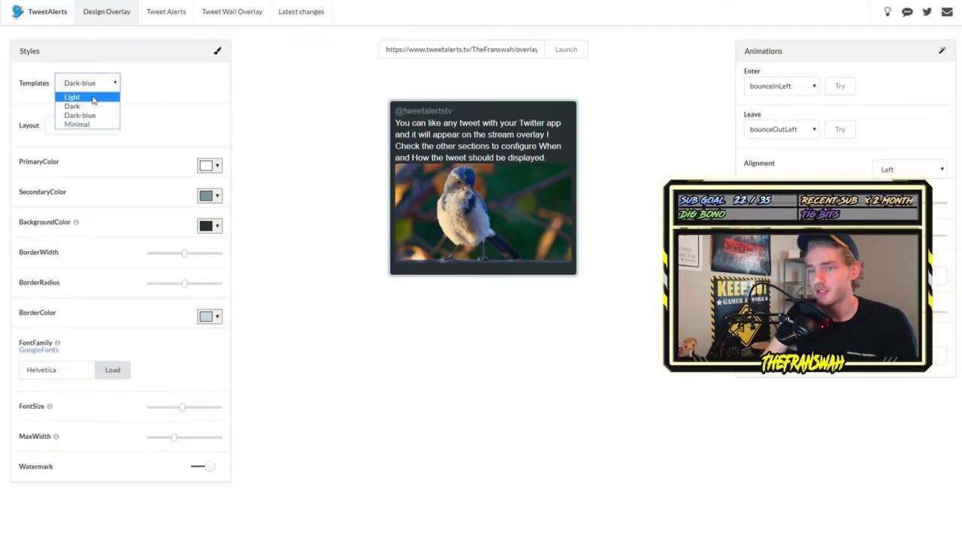
left_click(96, 99)
left_click(111, 87)
left_click(96, 106)
left_click(97, 85)
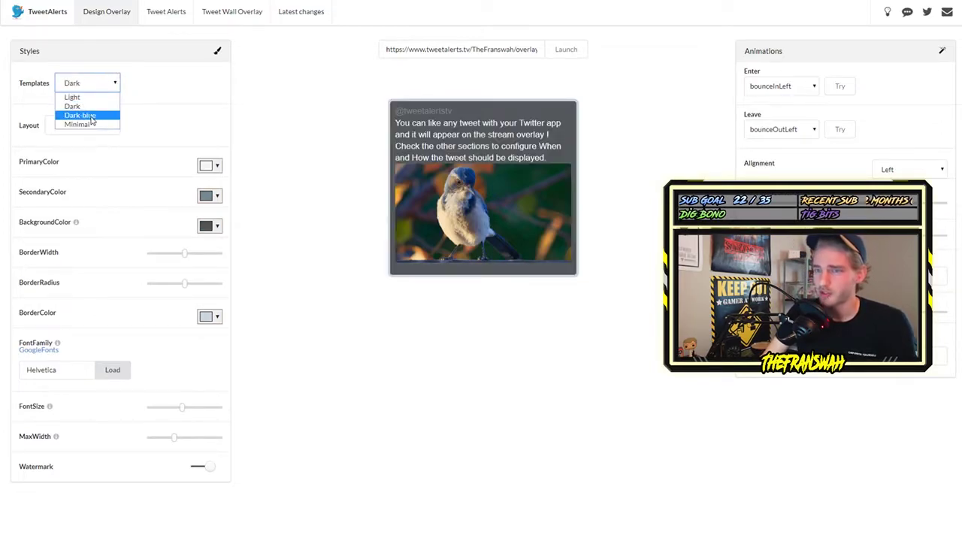
left_click(98, 124)
left_click(101, 84)
left_click(105, 114)
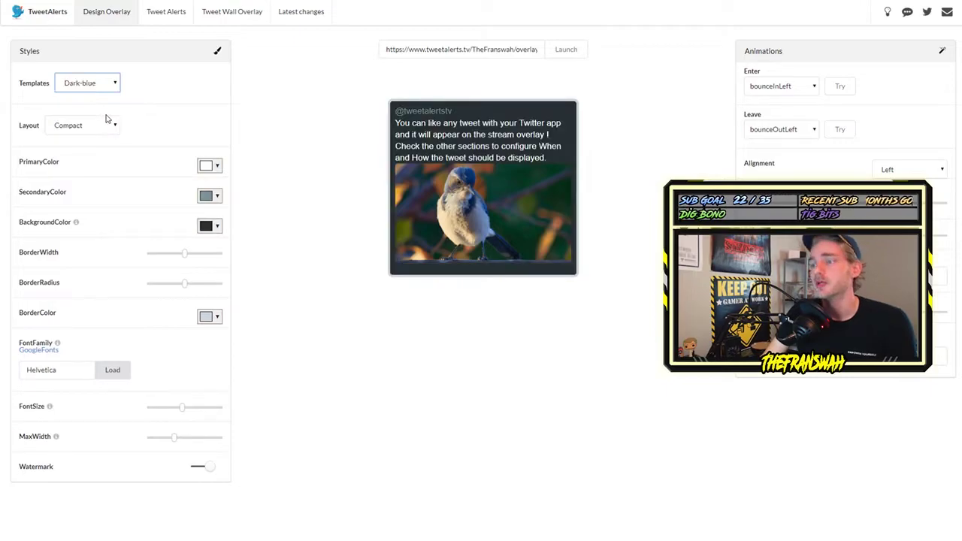
Compare the Full and Compact layouts in the overlay preview and set the layout to Full
left_click(111, 133)
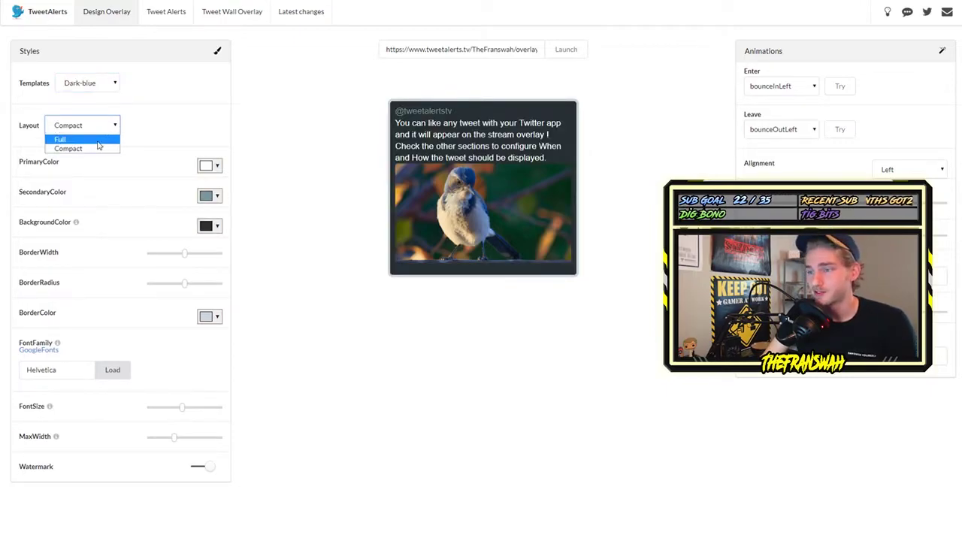
left_click(98, 138)
left_click(102, 130)
left_click(97, 148)
left_click(99, 128)
left_click(98, 139)
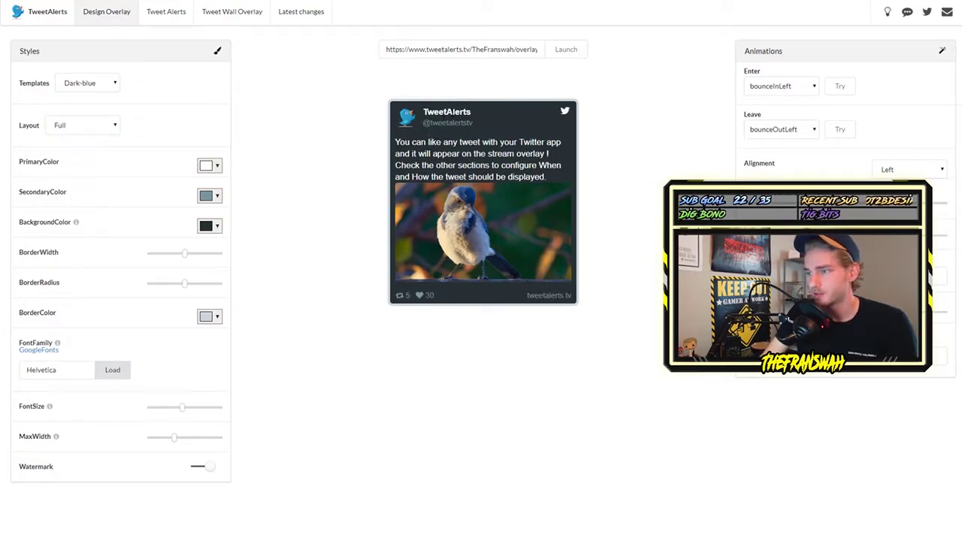
left_click(114, 126)
left_click(102, 148)
left_click(107, 128)
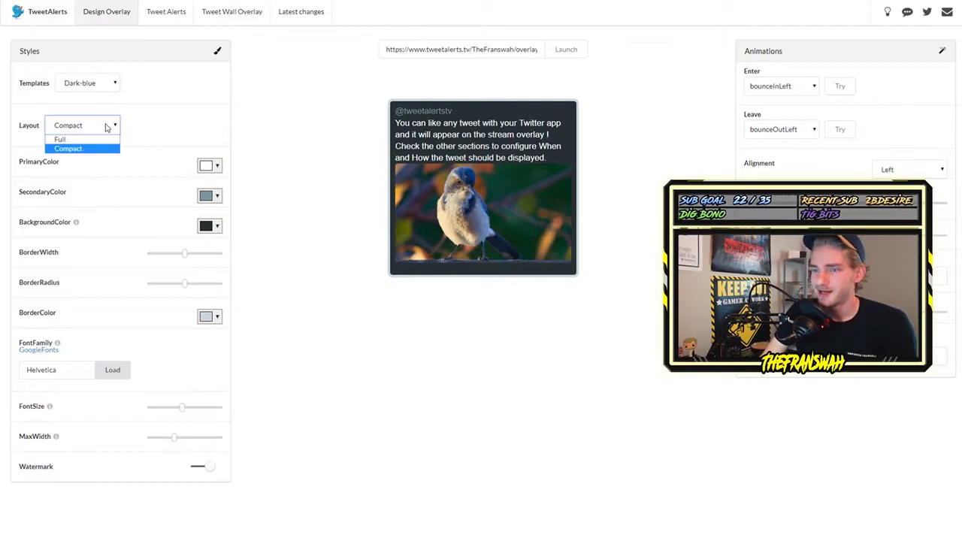
left_click(106, 140)
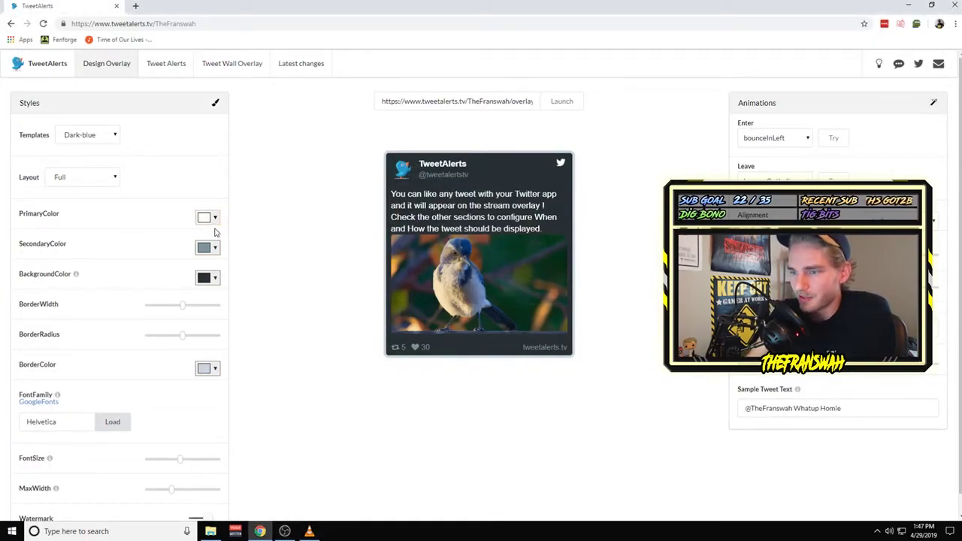
Try black as the overlay's primary color and set it back to white
left_click(214, 218)
left_click(216, 236)
left_click(215, 218)
left_click(214, 222)
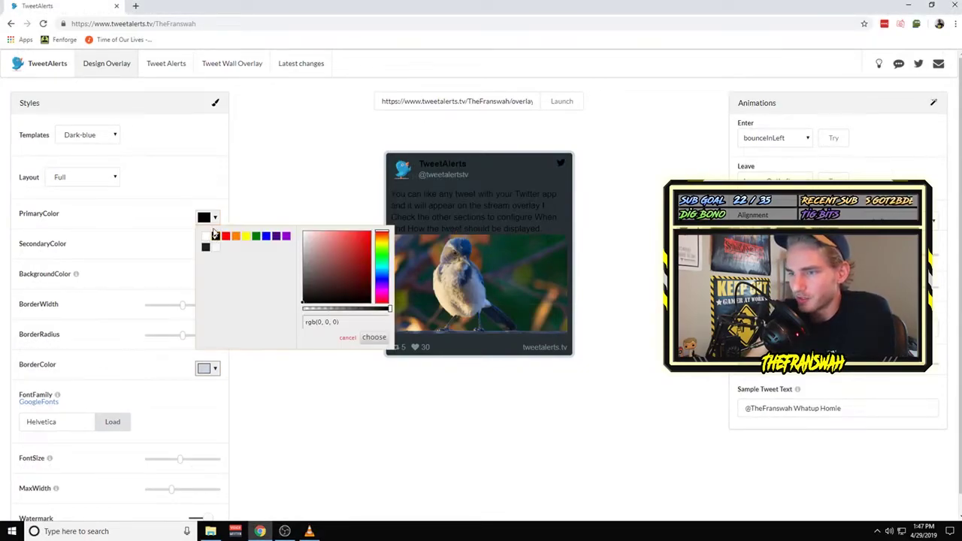
left_click(205, 236)
left_click(161, 159)
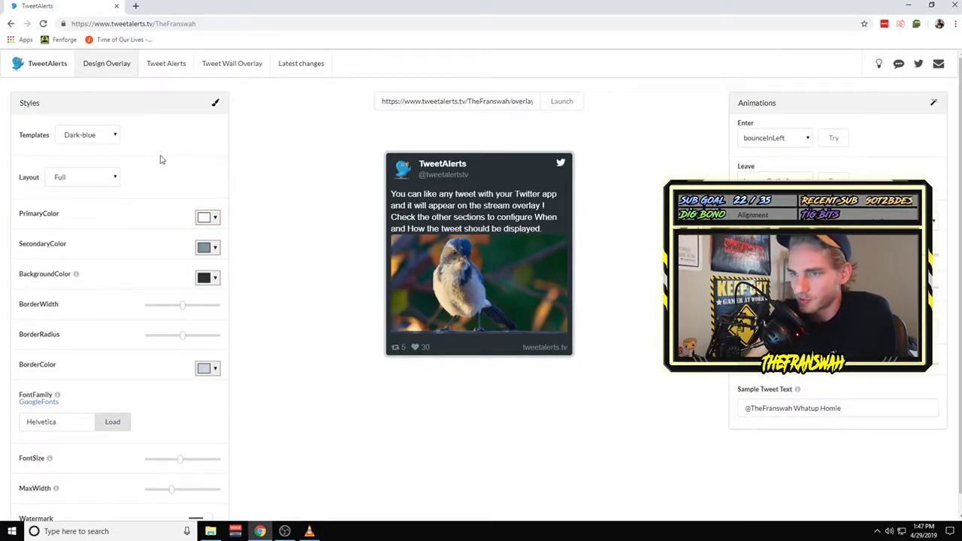
Try the Light template on the full-layout overlay and switch back to Dark-blue
left_click(113, 137)
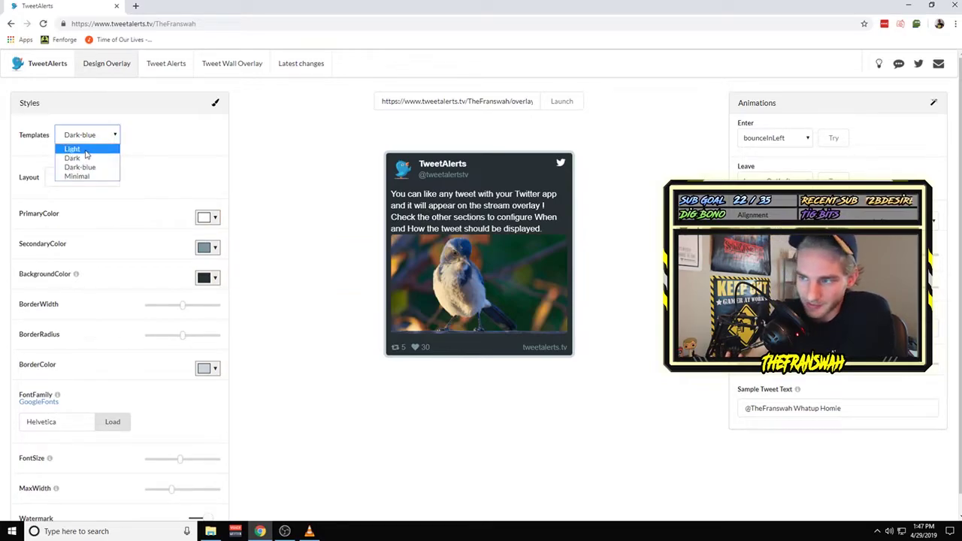
left_click(87, 154)
left_click(116, 139)
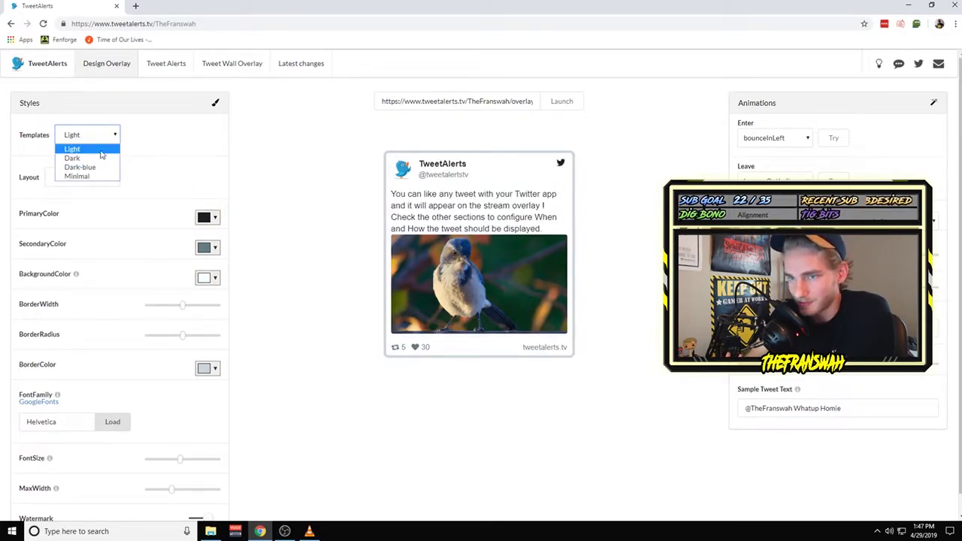
left_click(102, 169)
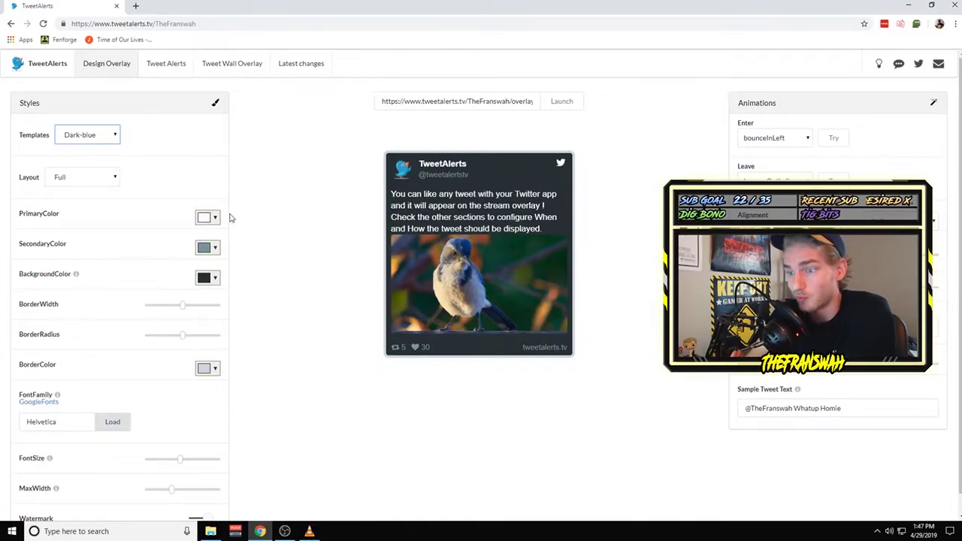
Try black and white as the secondary color and restore the grey-blue rgb(122, 150, 158)
left_click(214, 248)
left_click(216, 266)
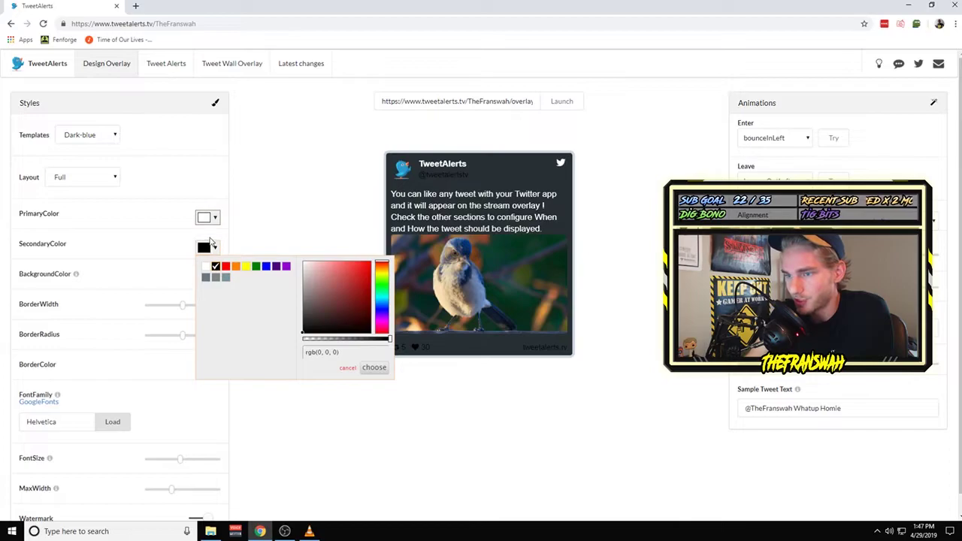
left_click(206, 267)
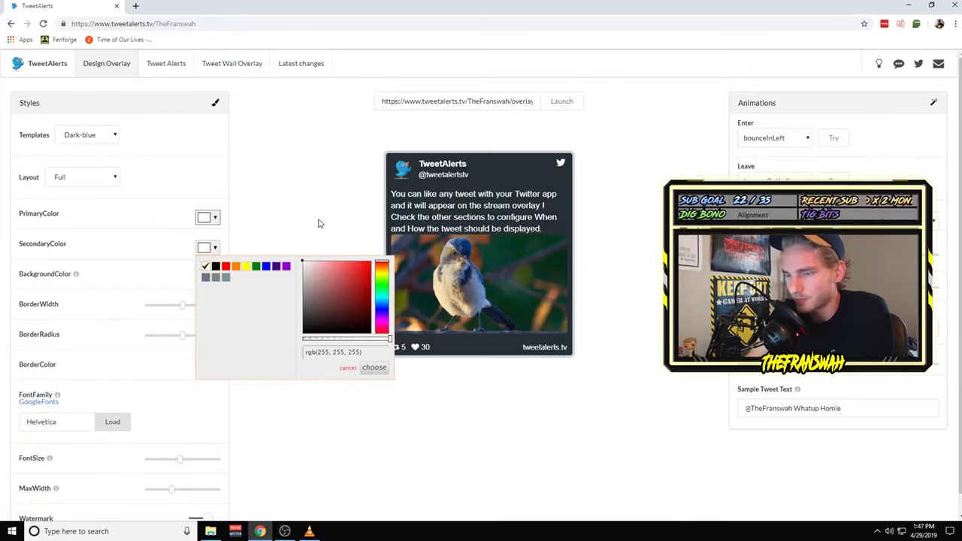
left_click(226, 278)
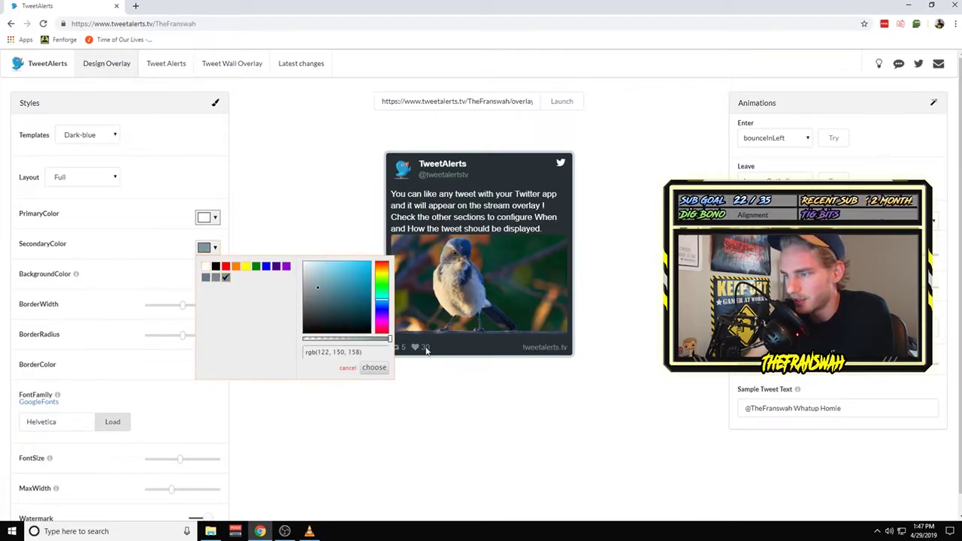
left_click(285, 198)
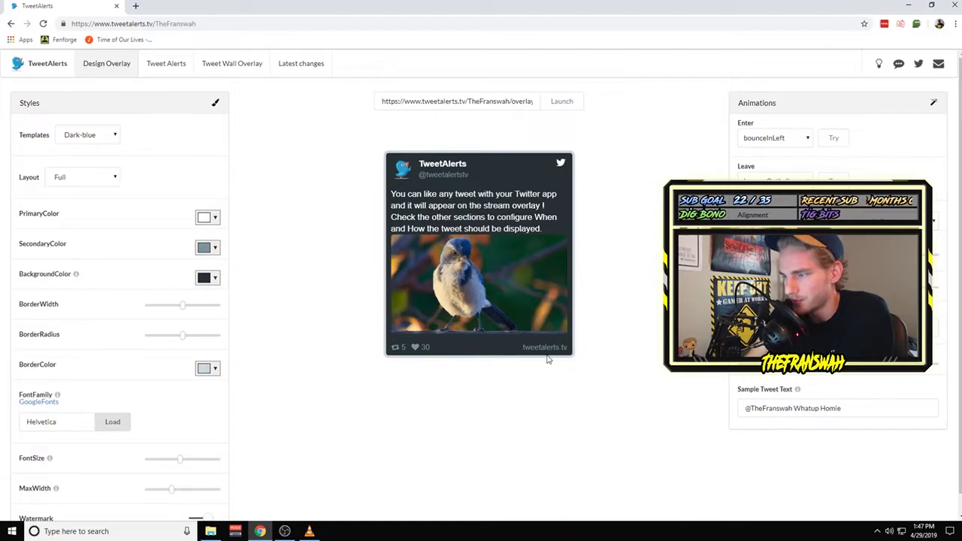
Try indigo, red, black and semi-transparent rgba(41, 47, 51, 0.8) as the background color and restore the opaque rgb(39, 48, 51)
left_click(214, 278)
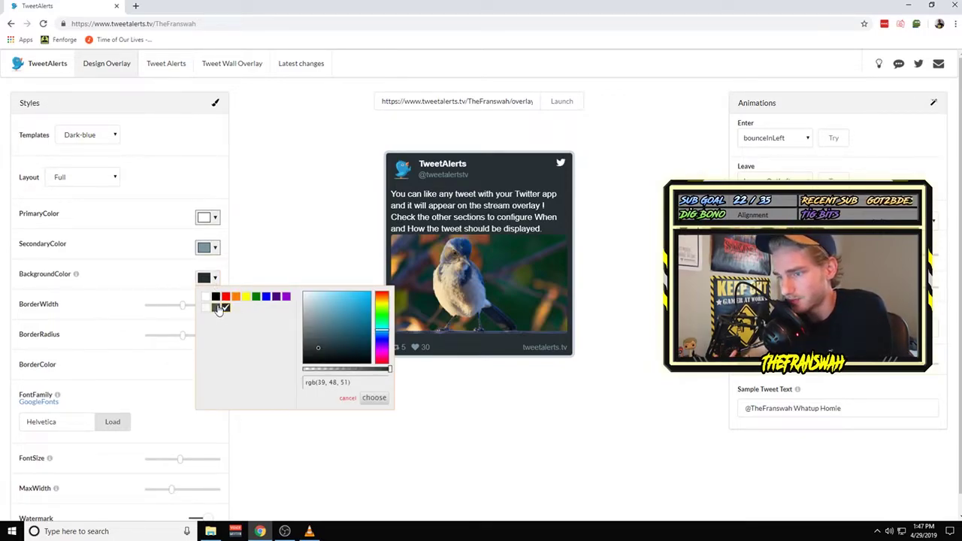
left_click(276, 297)
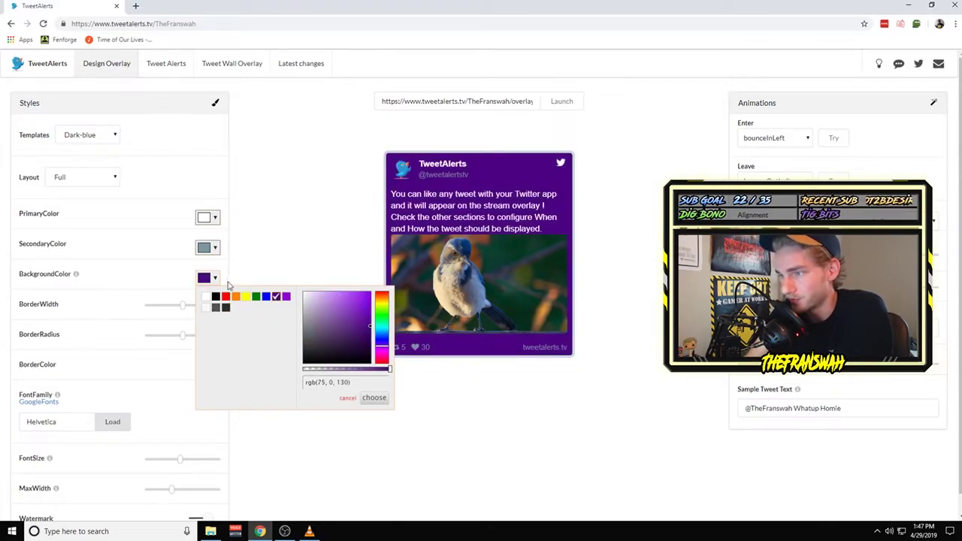
left_click(226, 297)
left_click(216, 298)
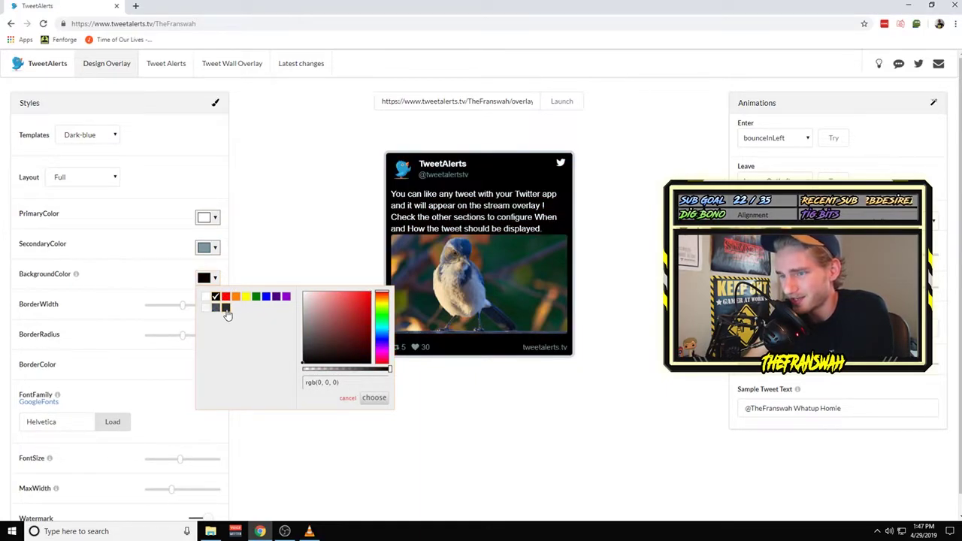
left_click(226, 308)
left_click(215, 308)
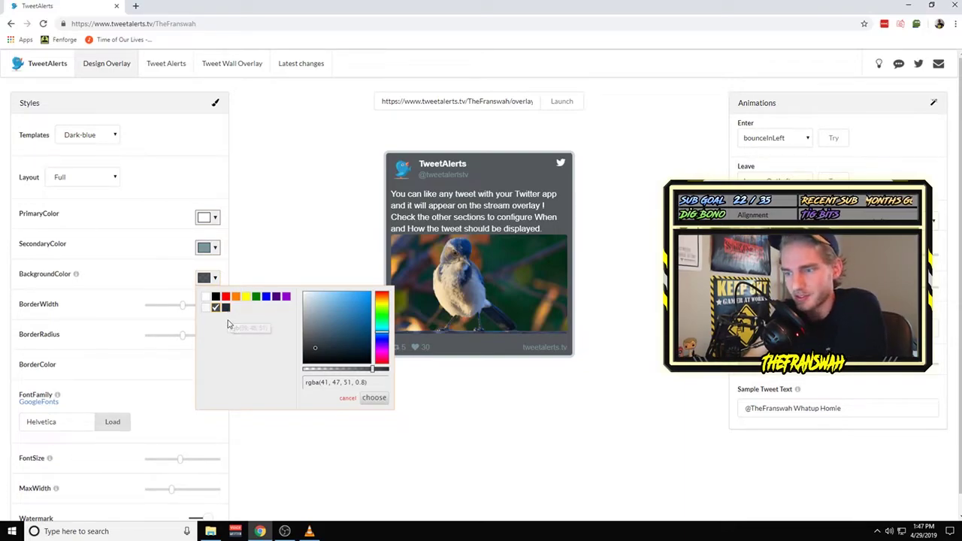
left_click(226, 309)
left_click(240, 265)
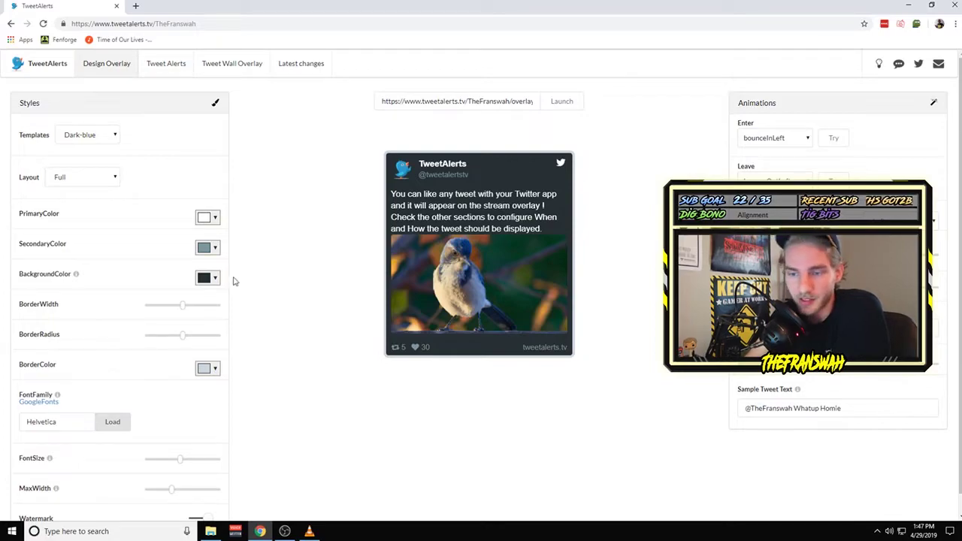
left_click_drag(192, 312, 183, 342)
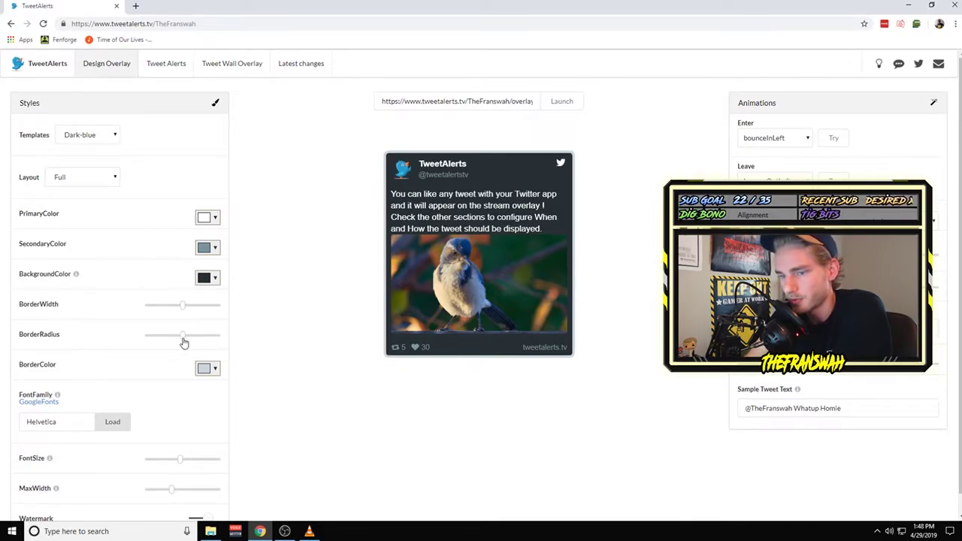
Try black as the overlay's border color and restore the light grey-blue rgb(204, 214, 221)
left_click(214, 369)
left_click(216, 388)
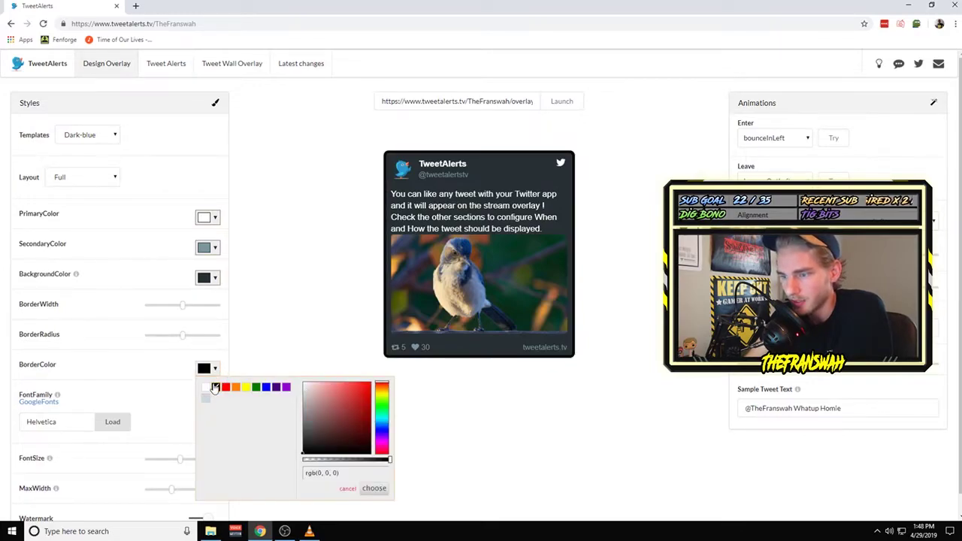
left_click(205, 398)
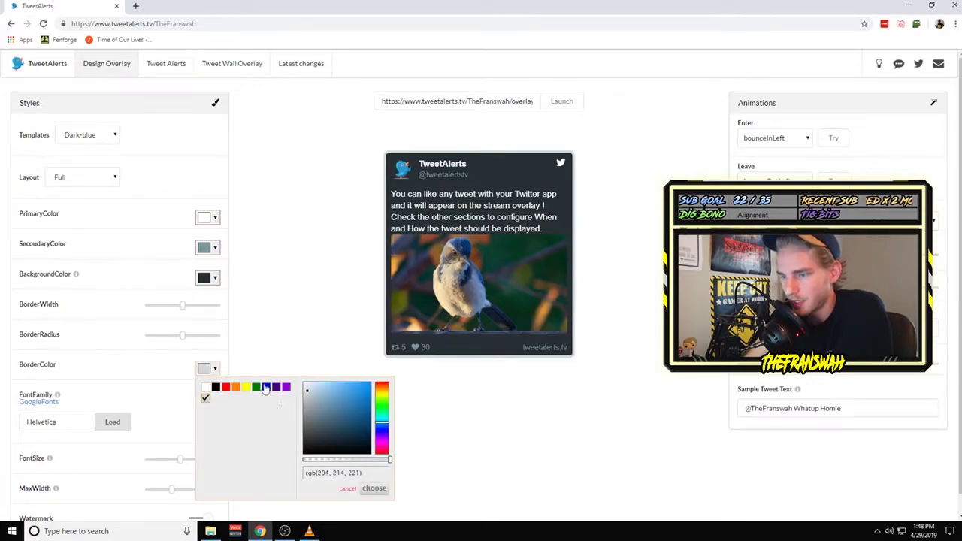
left_click(216, 368)
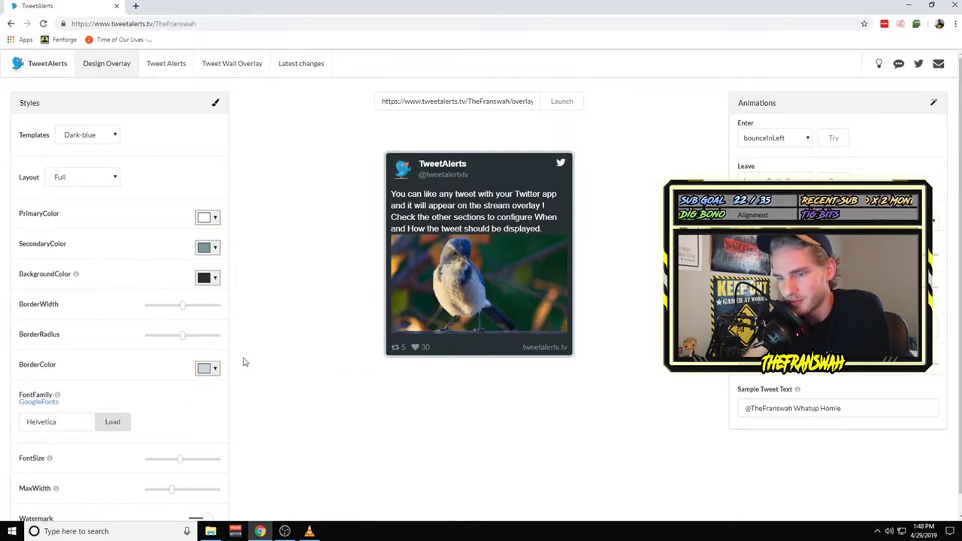
Load the Google font Road Rage as the overlay's font family
scroll(273, 368, "down", 1)
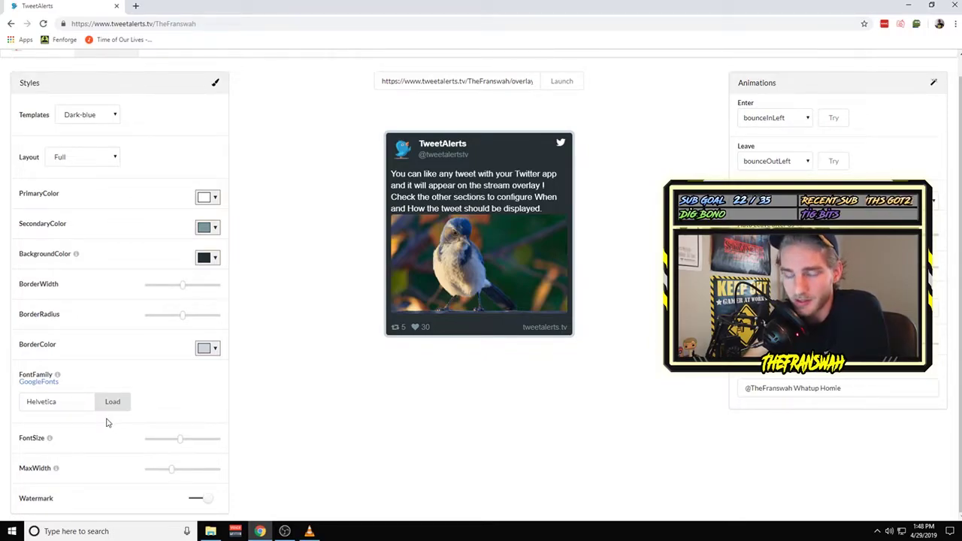
left_click_drag(73, 401, 22, 402)
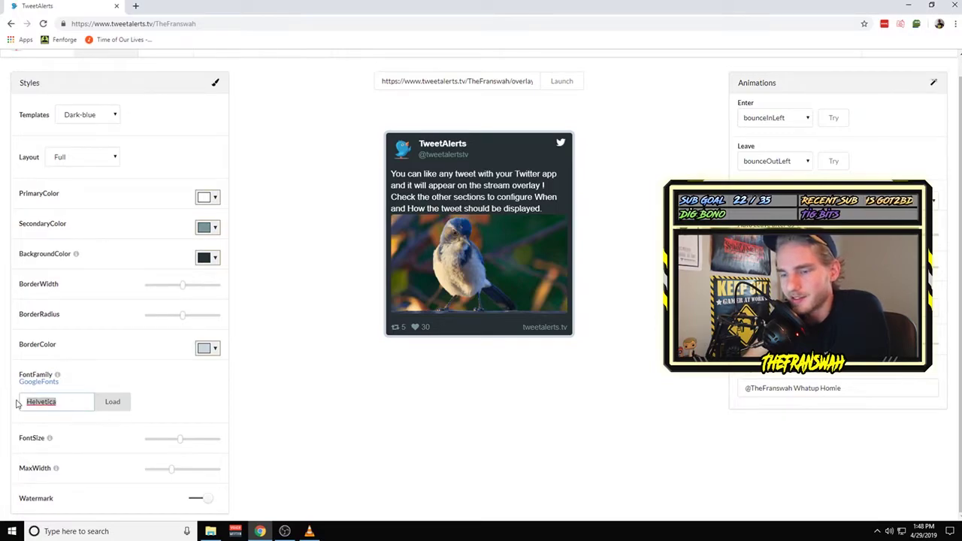
type("Road")
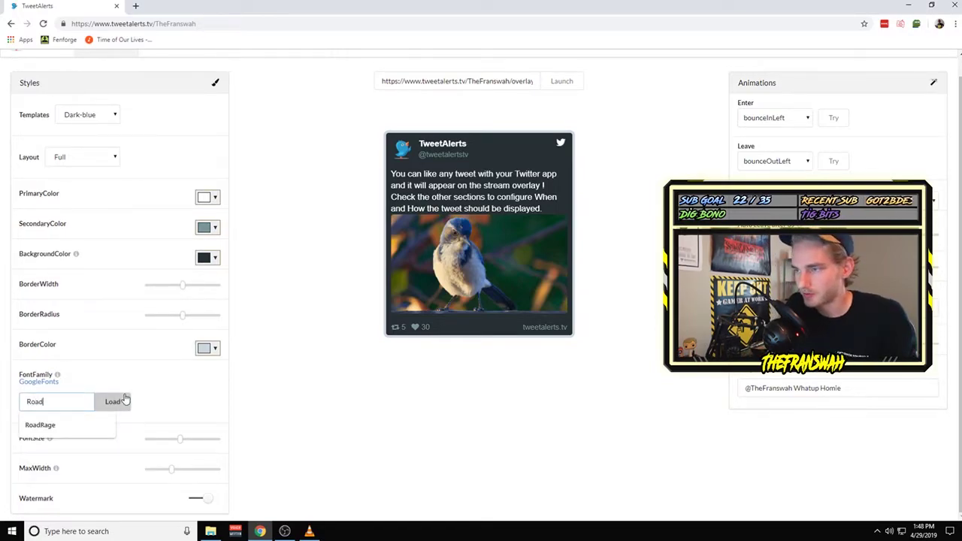
type(" Rage")
left_click(113, 402)
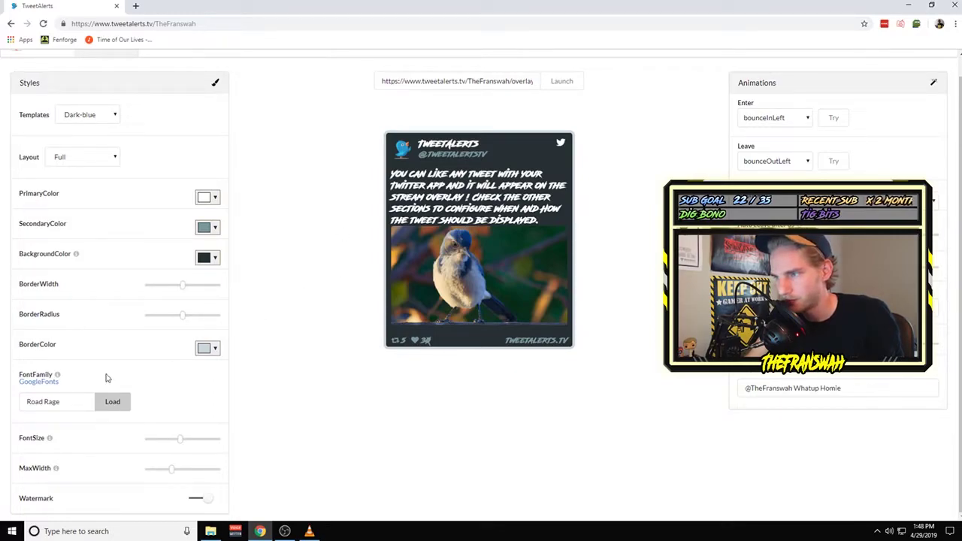
Change the overlay's font family back to Helvetica and load it
triple_click(66, 408)
type("Helvicta")
key("BackSpace")
key("BackSpace")
key("BackSpace")
key("BackSpace")
type("ea")
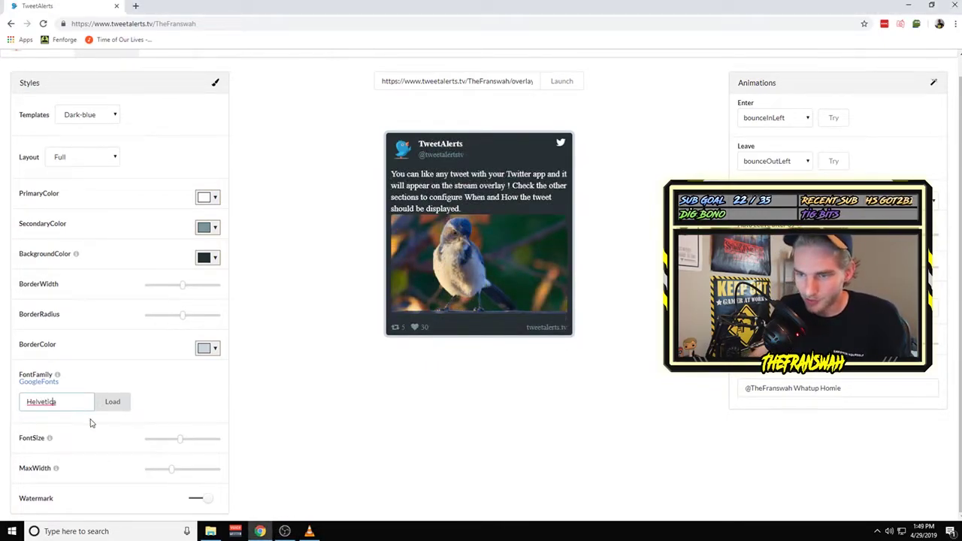
left_click(109, 401)
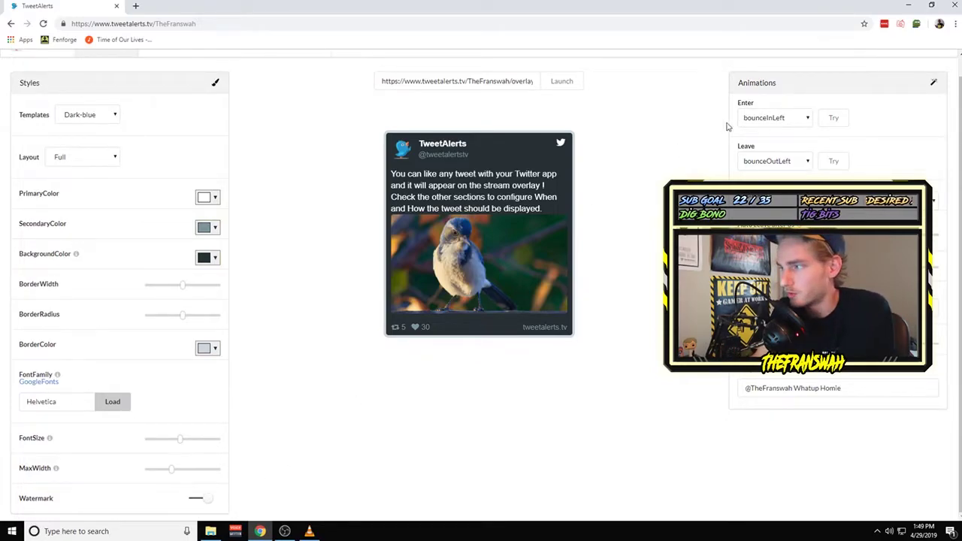
Examine the enter animation choices and the alert sound link, and preview the bounceInLeft enter animation
left_click(796, 120)
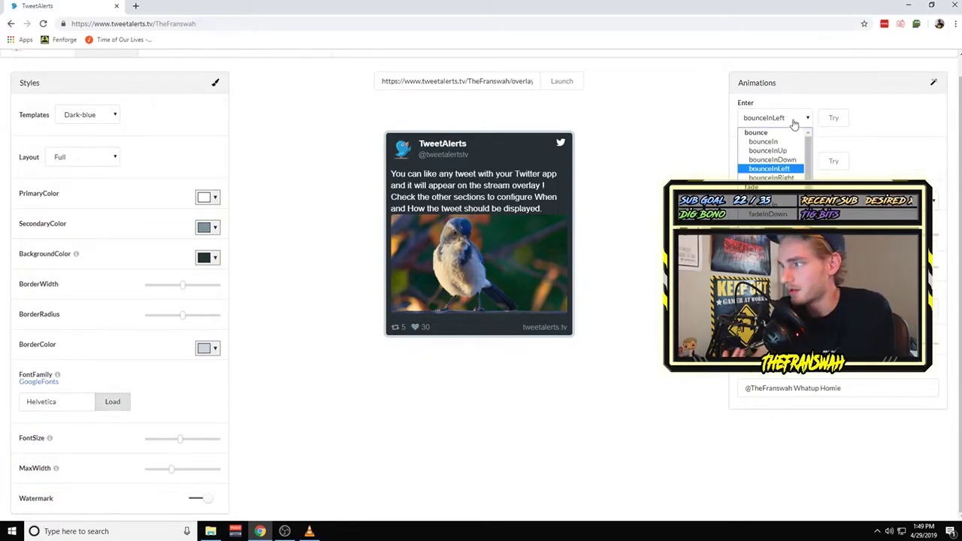
left_click(705, 148)
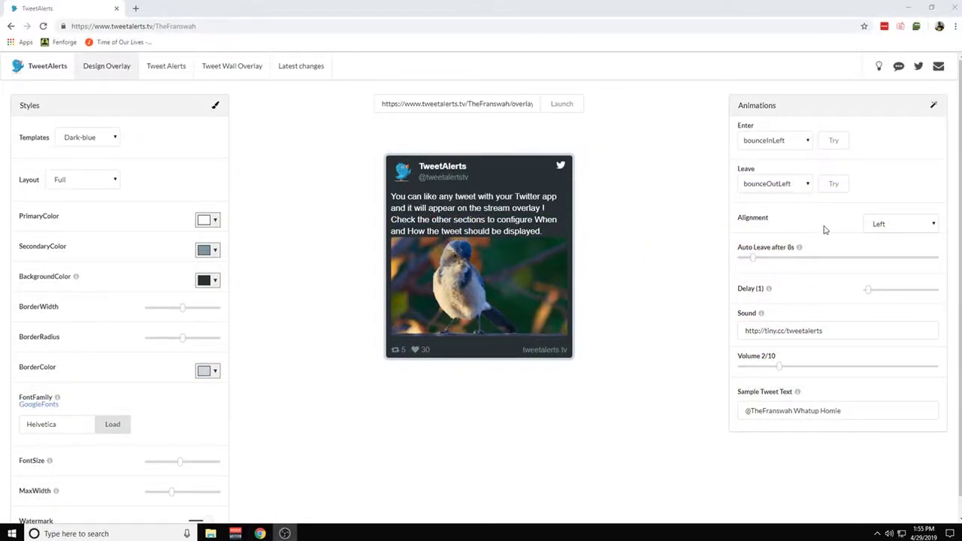
mouse_move(761, 316)
triple_click(846, 331)
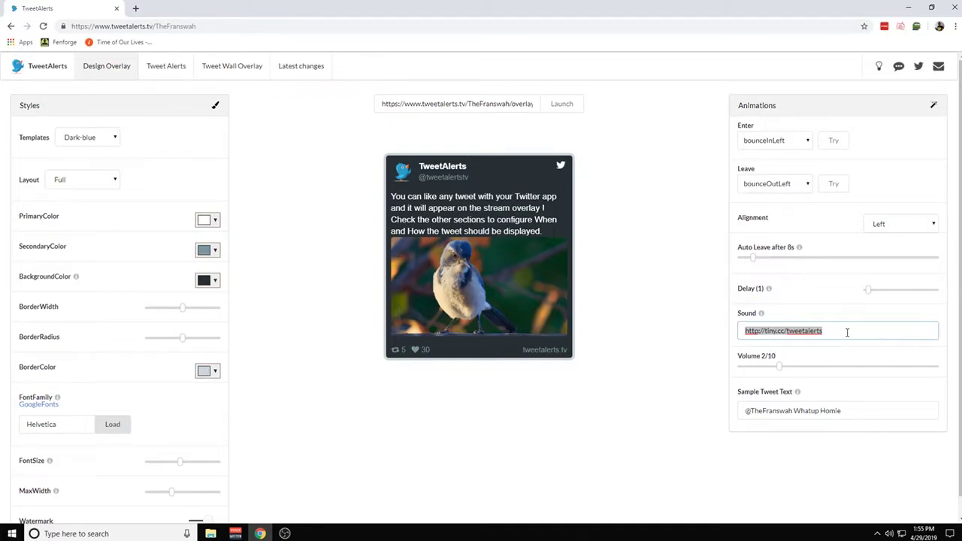
left_click(848, 331)
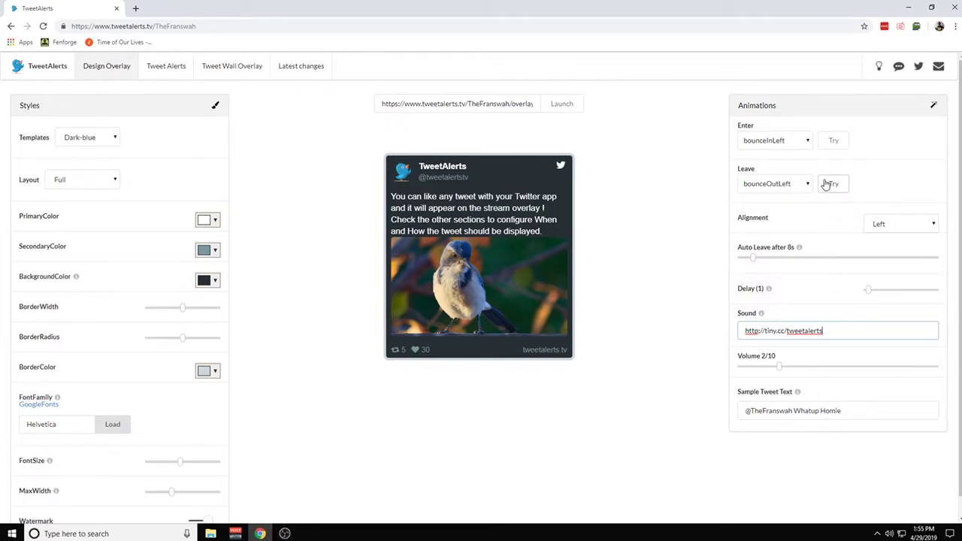
left_click(836, 144)
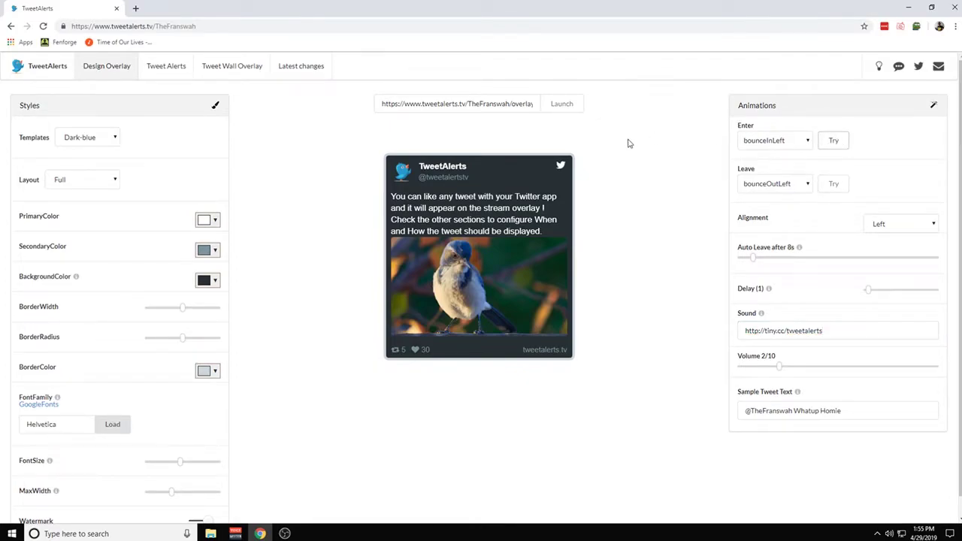
left_click(835, 145)
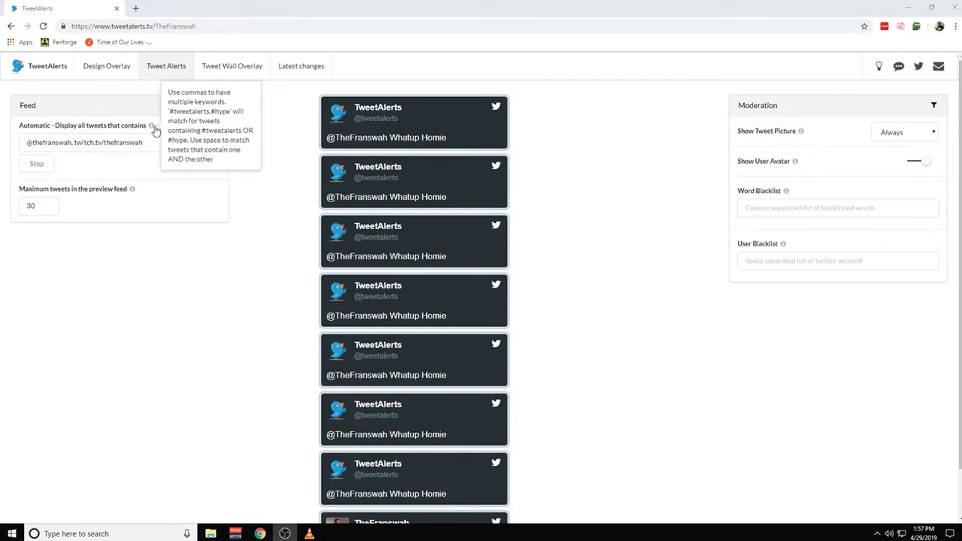
Examine the comma-separated keywords of the automatic tweet feed in the Tweet Alerts section
left_click_drag(26, 143, 69, 143)
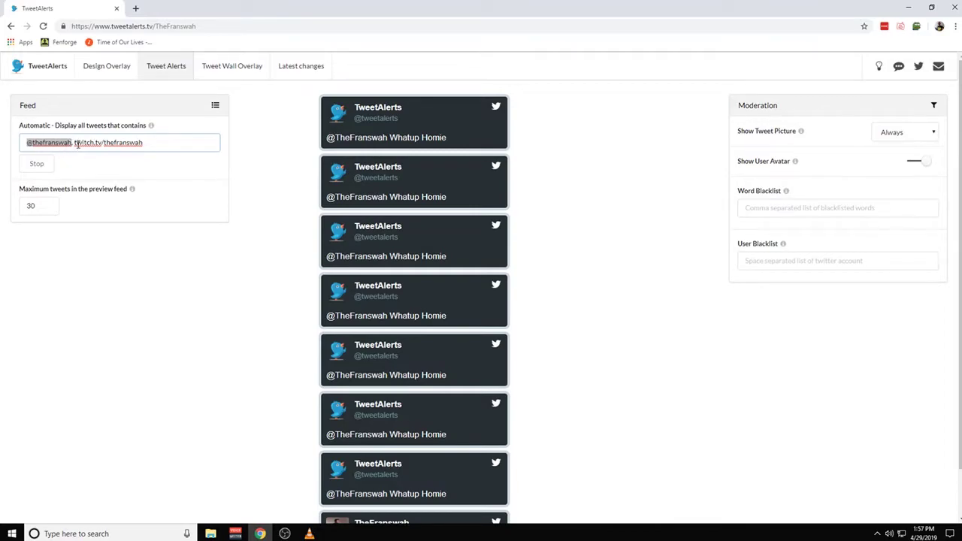
left_click_drag(75, 143, 145, 143)
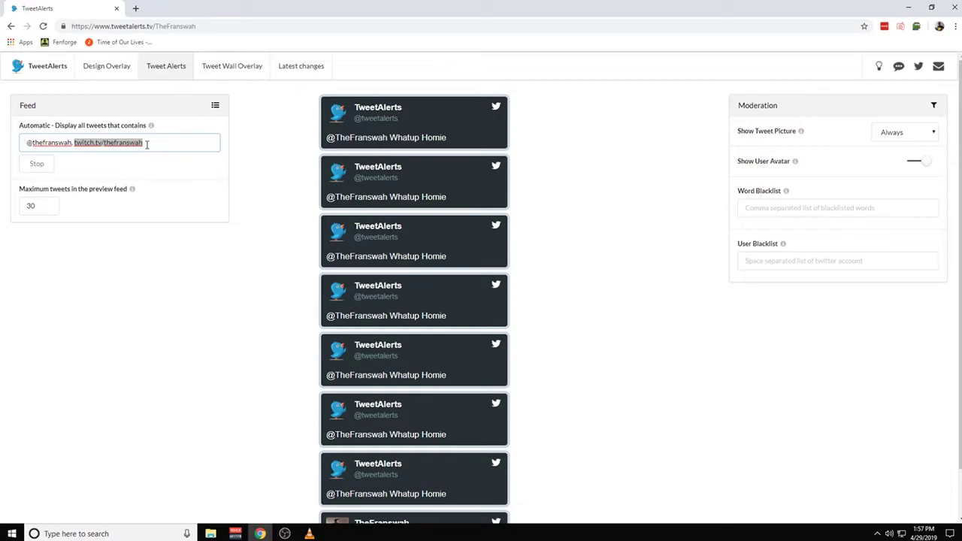
left_click(147, 144)
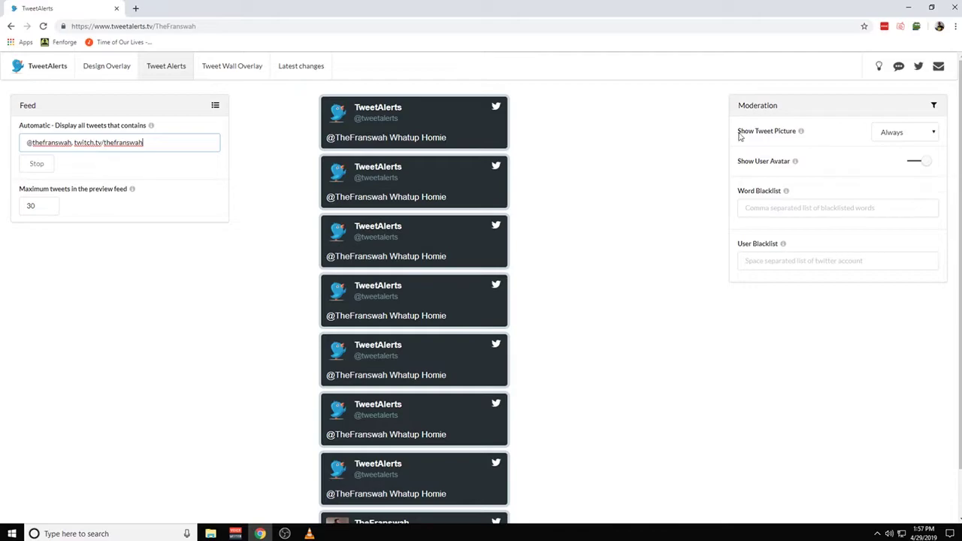
Examine the moderation options for tweet pictures, blacklisted words and blacklisted users, and open the Tweet Wall Overlay section
left_click(919, 140)
left_click(924, 136)
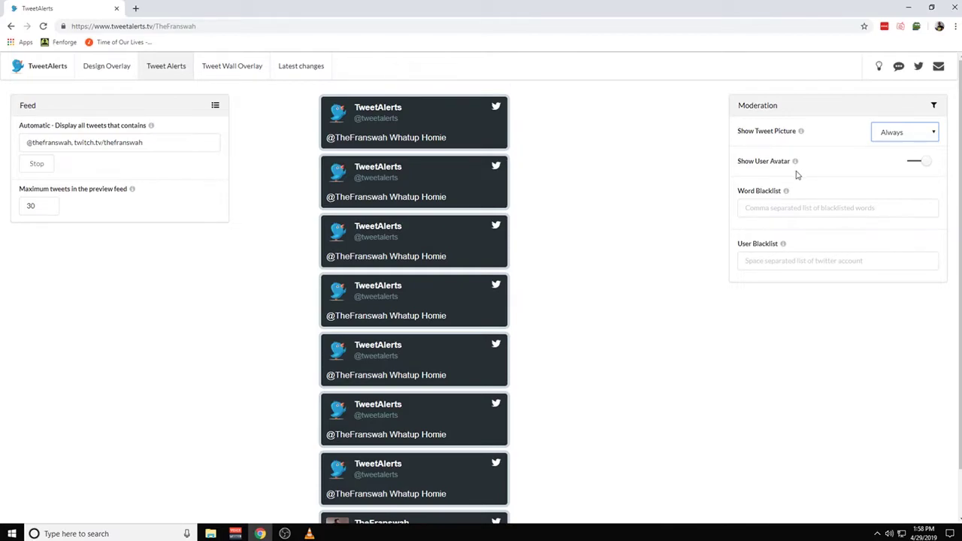
left_click(742, 206)
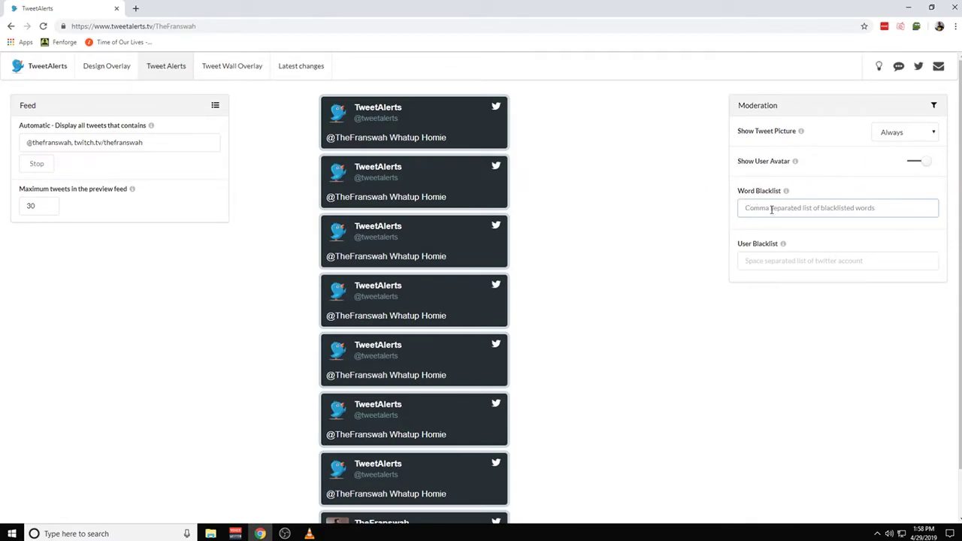
mouse_move(784, 246)
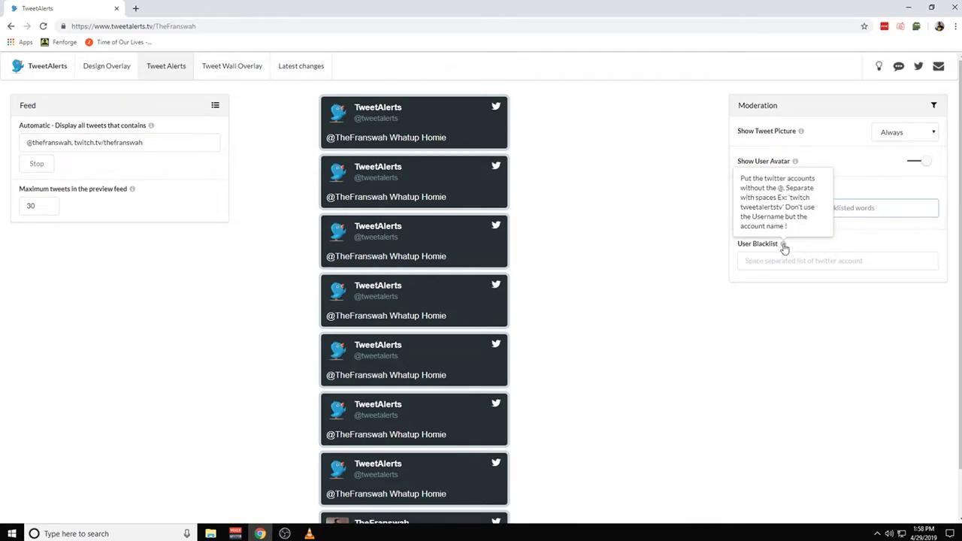
left_click(742, 261)
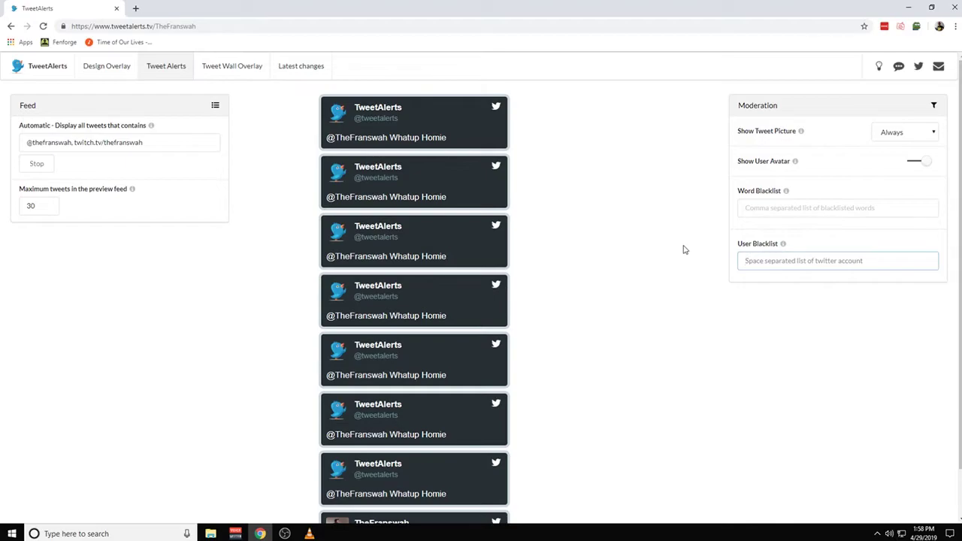
left_click(232, 67)
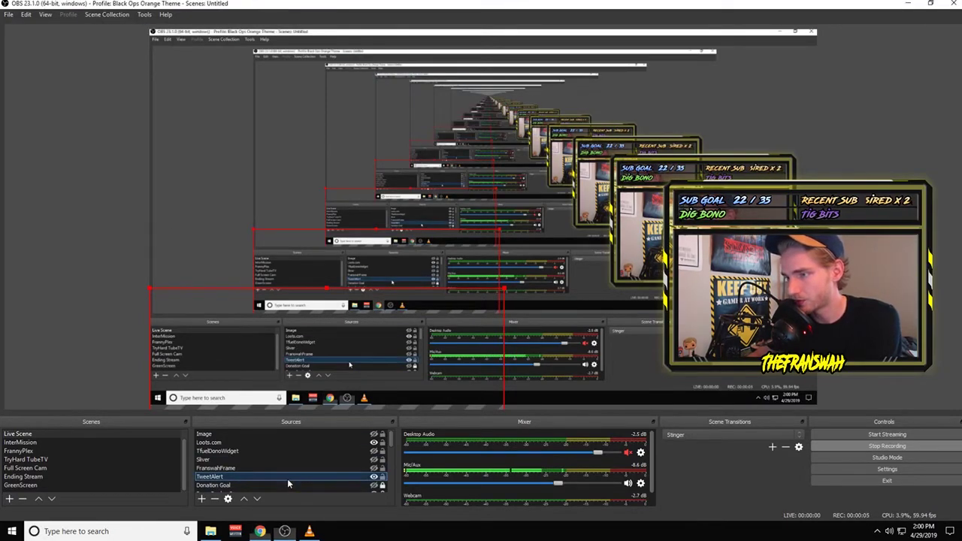
In OBS, shrink the TweetAlert source slightly and move it down in the lower-left area of the canvas
mouse_move(506, 289)
left_mouse_down()
mouse_move(548, 260)
mouse_move(491, 299)
left_mouse_up()
mouse_move(421, 341)
left_mouse_down()
mouse_move(623, 338)
mouse_move(419, 359)
left_mouse_up()
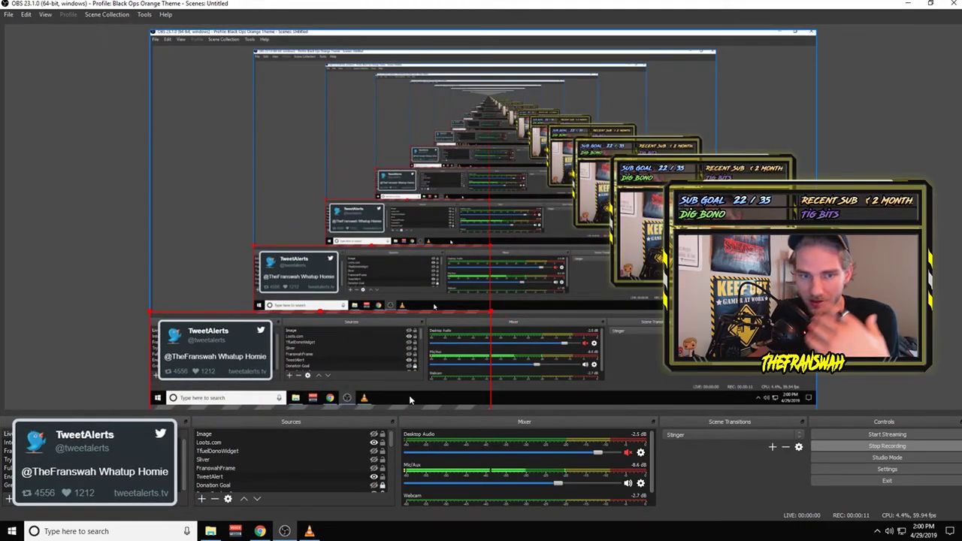